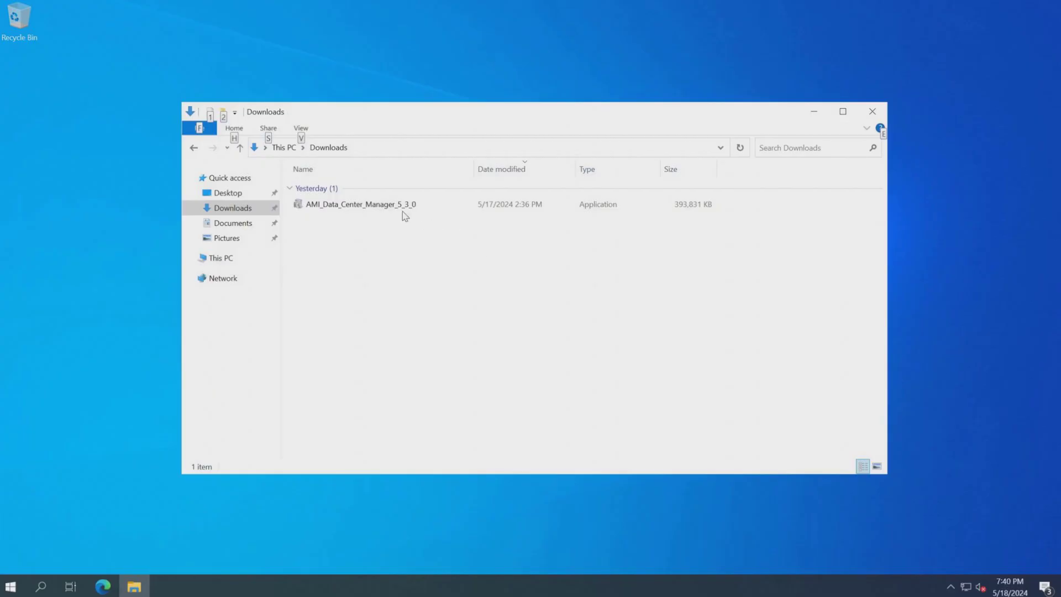
Run the AMI_Data_Center_Manager_5_3_0 installer from the Downloads folder.
left_click(400, 208)
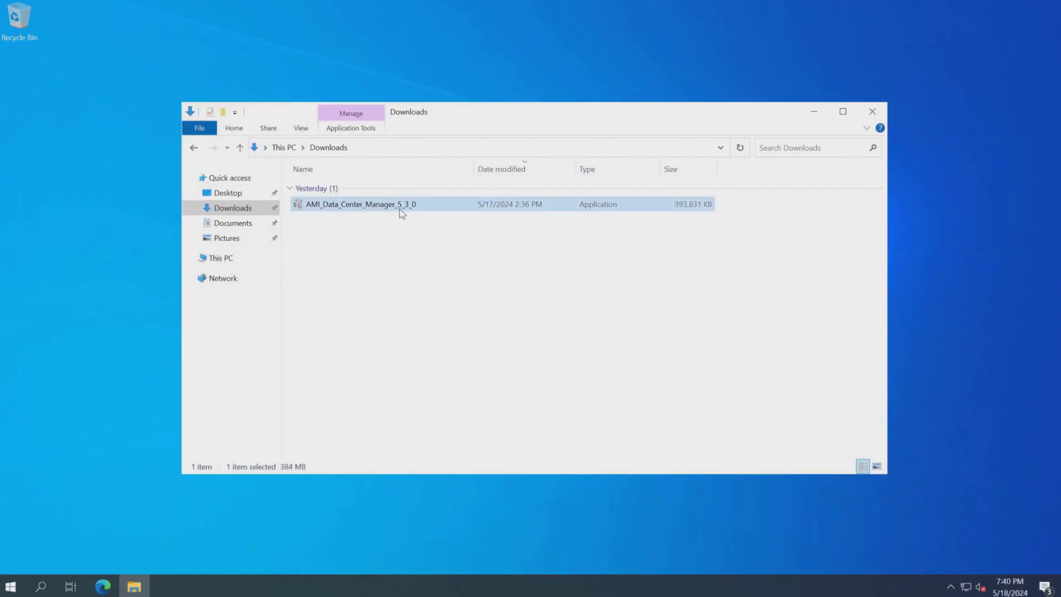
right_click(399, 209)
left_click(430, 233)
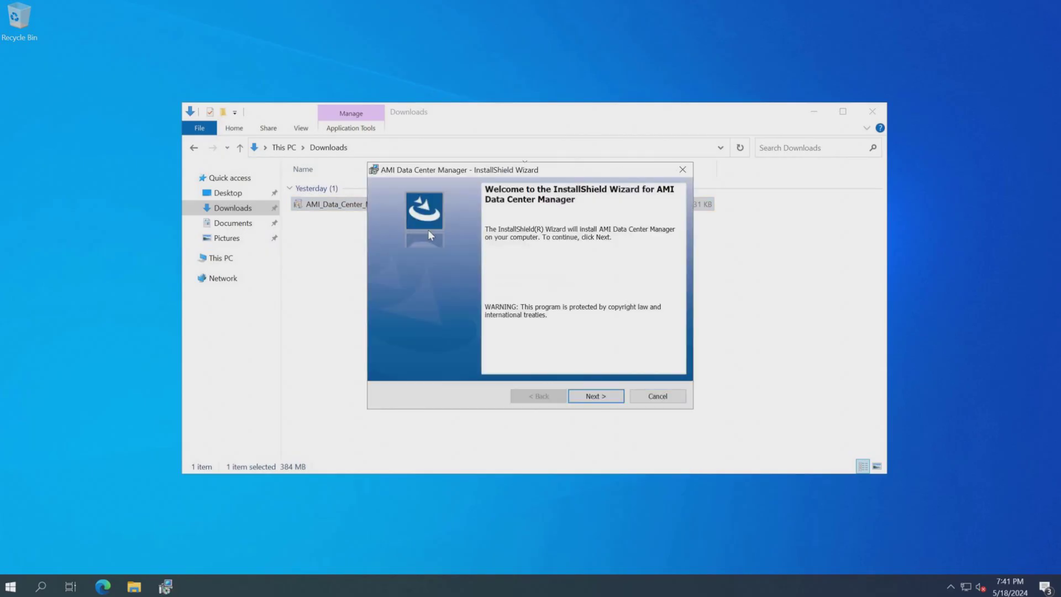
Advance past the welcome page and accept the terms in the license agreement.
left_click(590, 404)
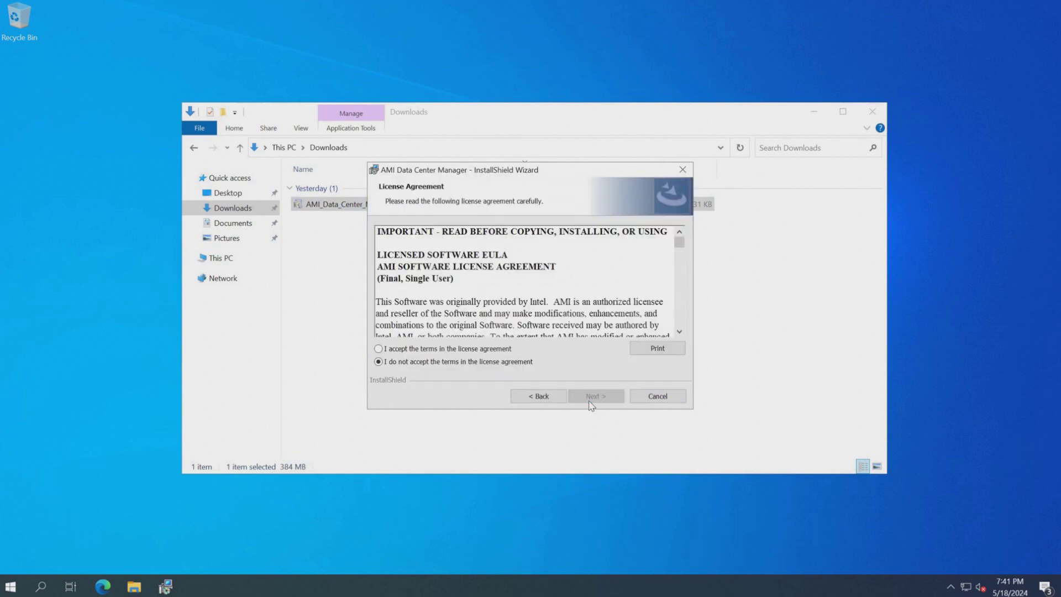
left_click(503, 349)
left_click(601, 397)
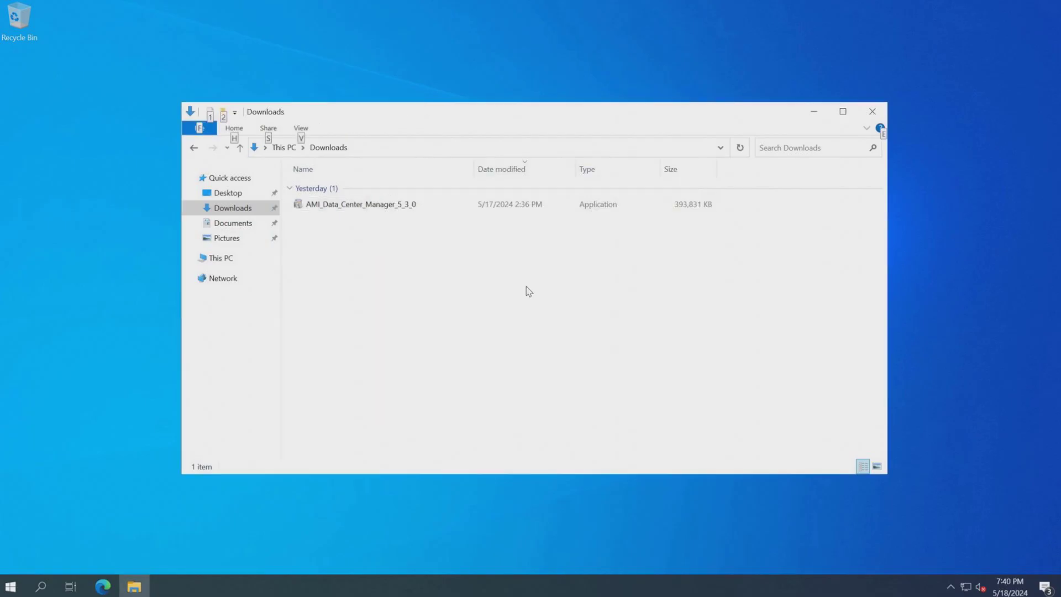
Enter the customer user name, keep organization AMI, and accept the default destination folder C:\Program Files\ami\dcm\.
type("rradi")
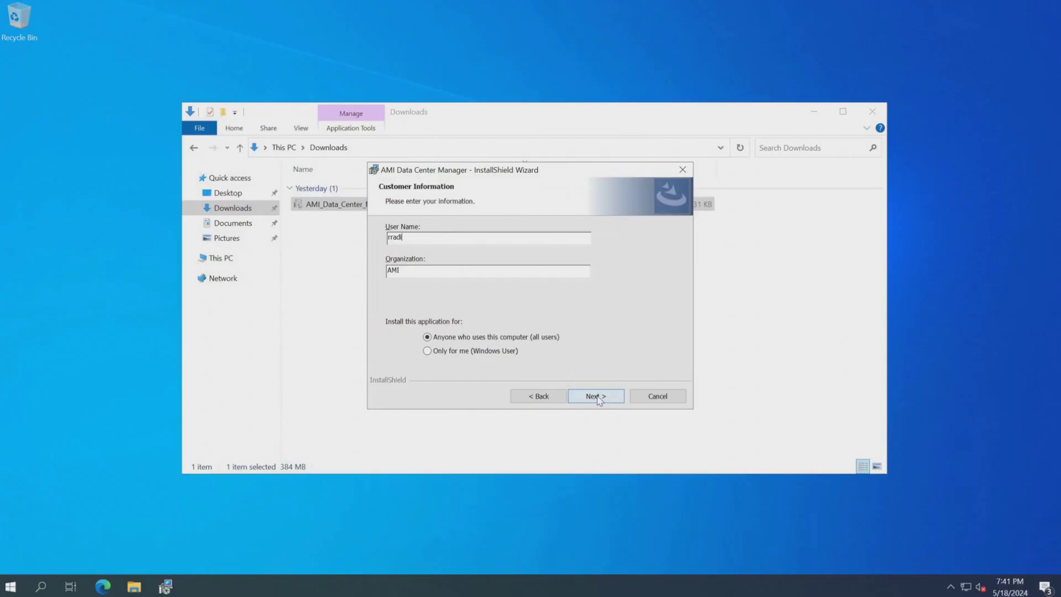
left_click(598, 398)
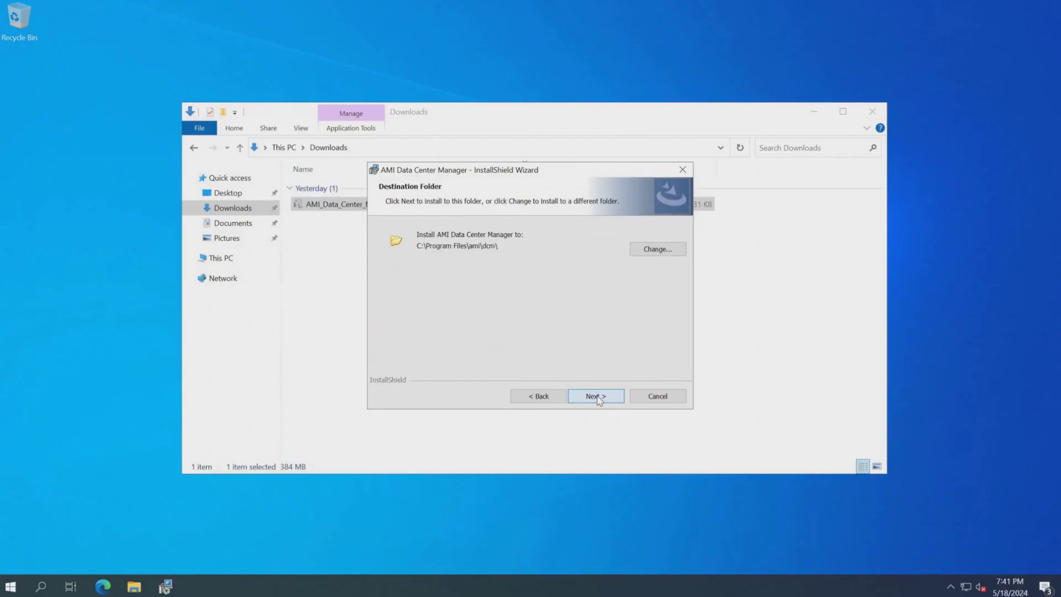
left_click(597, 397)
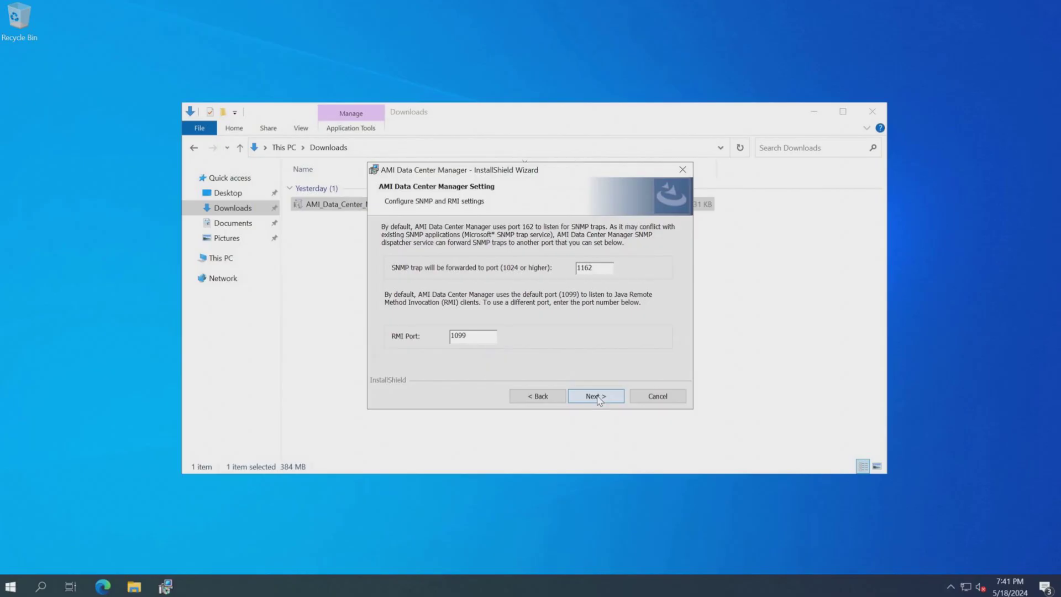
Keep SNMP trap port 1162, RMI port 1099, HTTPS port 8643, and sampling interval 60 with granularity 180.
left_click(596, 396)
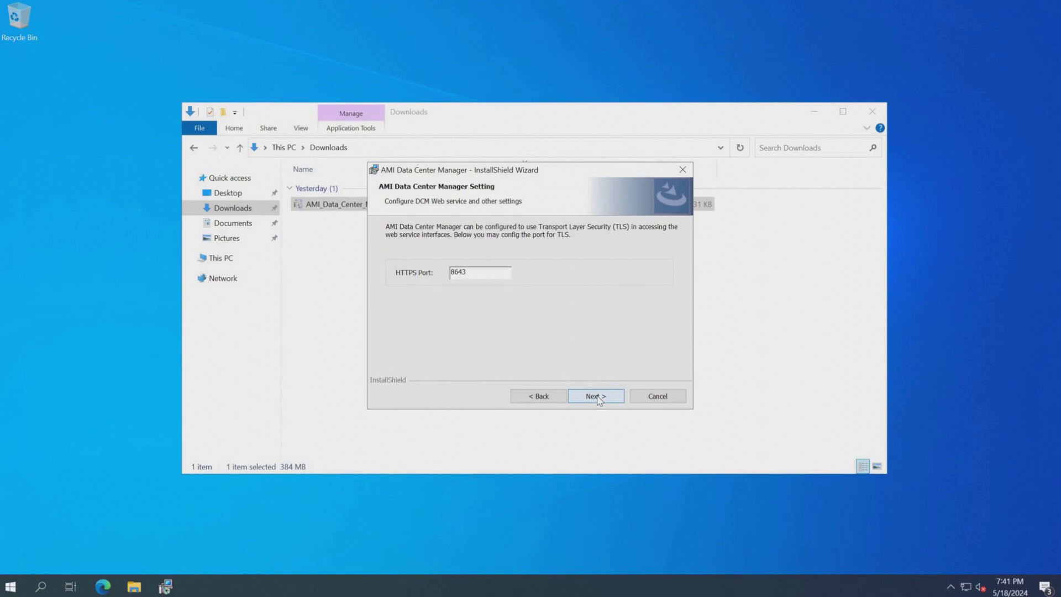
left_click(596, 397)
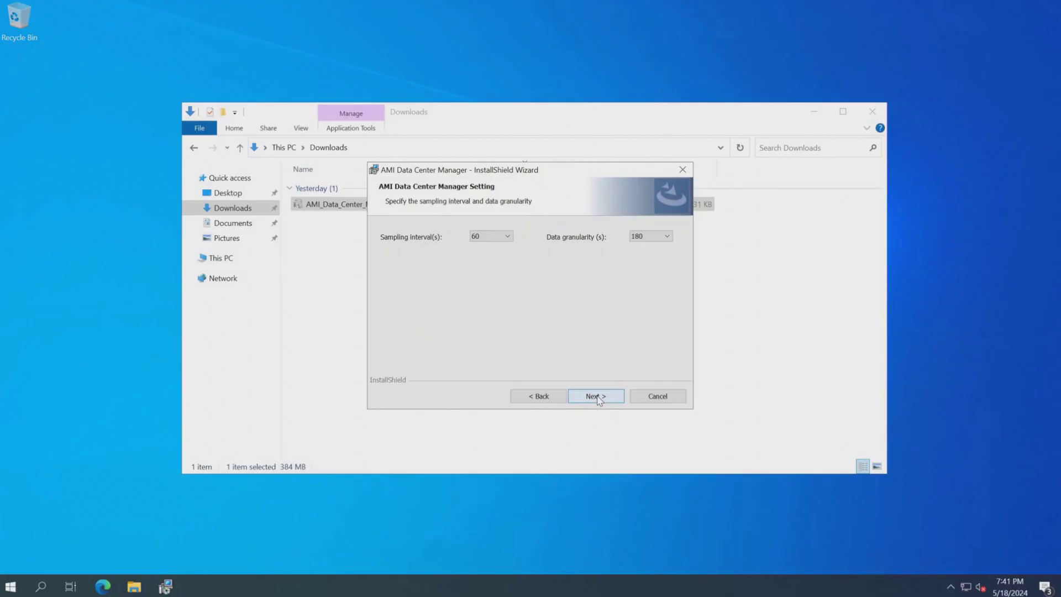
left_click(596, 397)
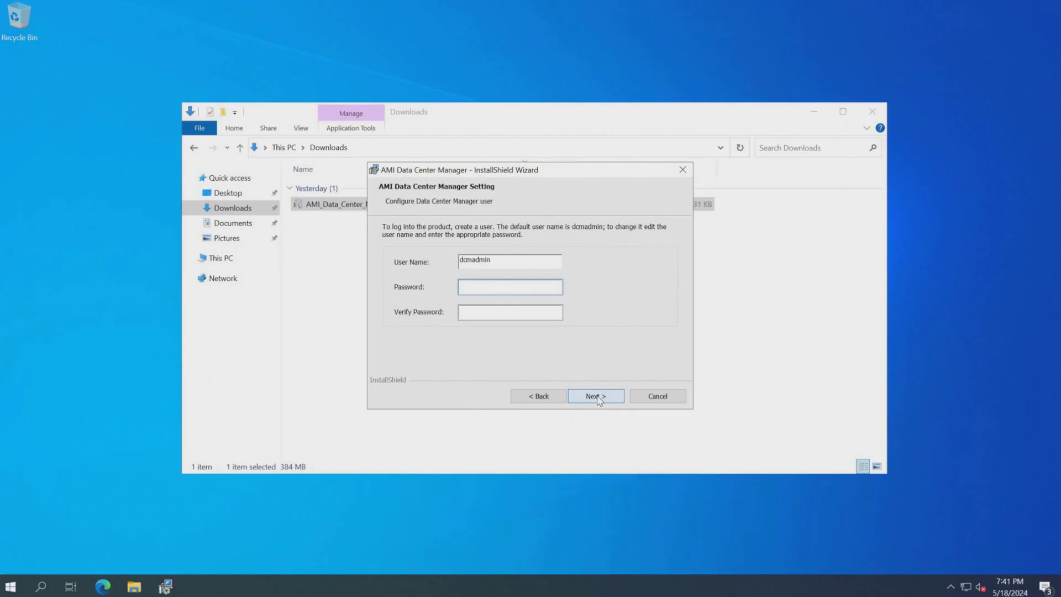
Set and verify the password for the dcmadmin console user, then continue.
type("••••••••••")
key("Tab")
type("••••••••••")
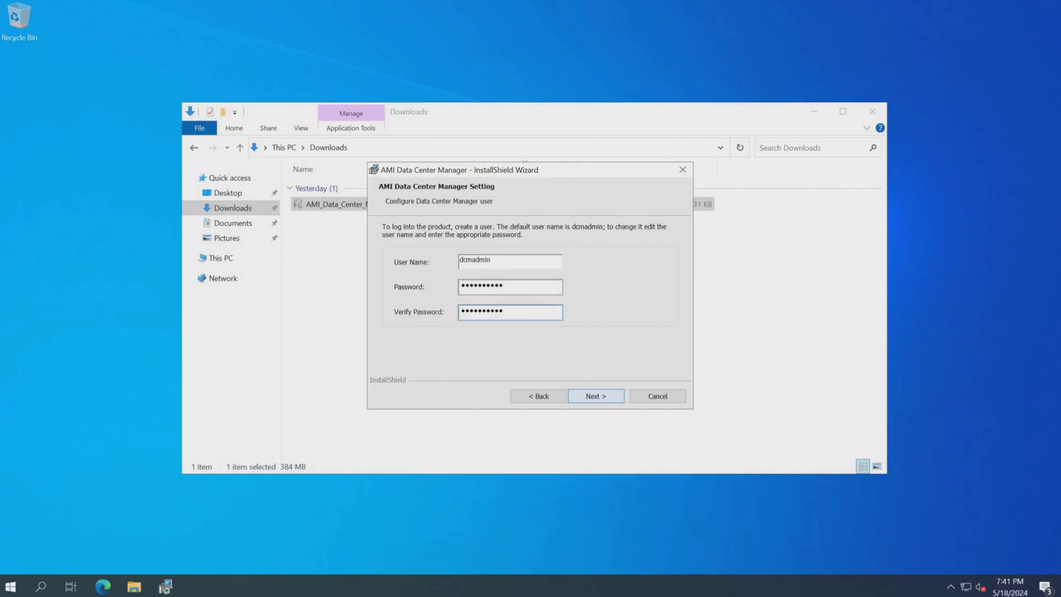
left_click(596, 401)
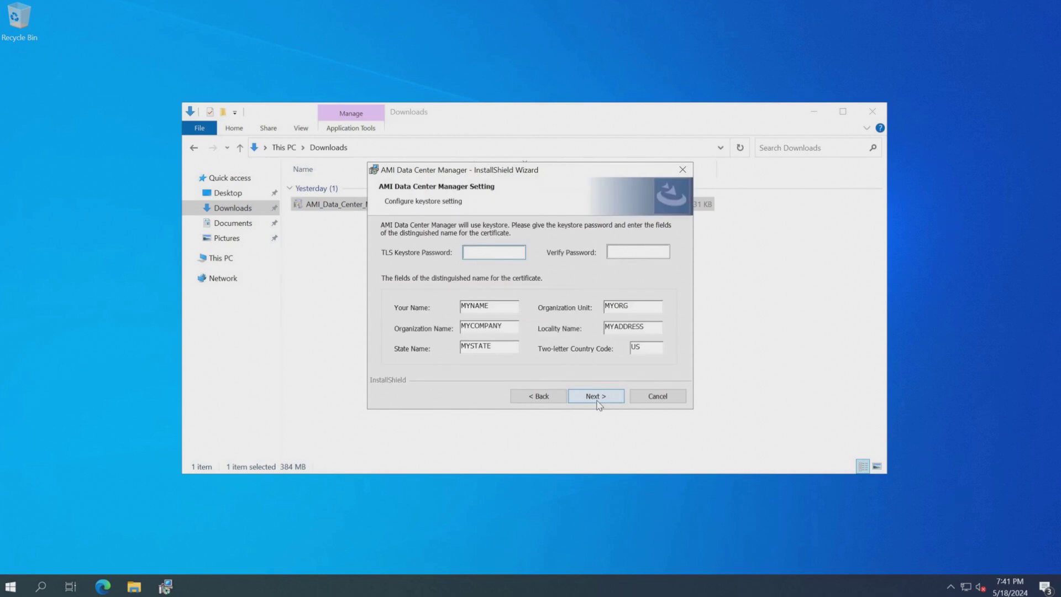
Enter and verify the TLS keystore password.
type("••••••••••")
left_click(596, 396)
type("••••••••••")
key("Tab")
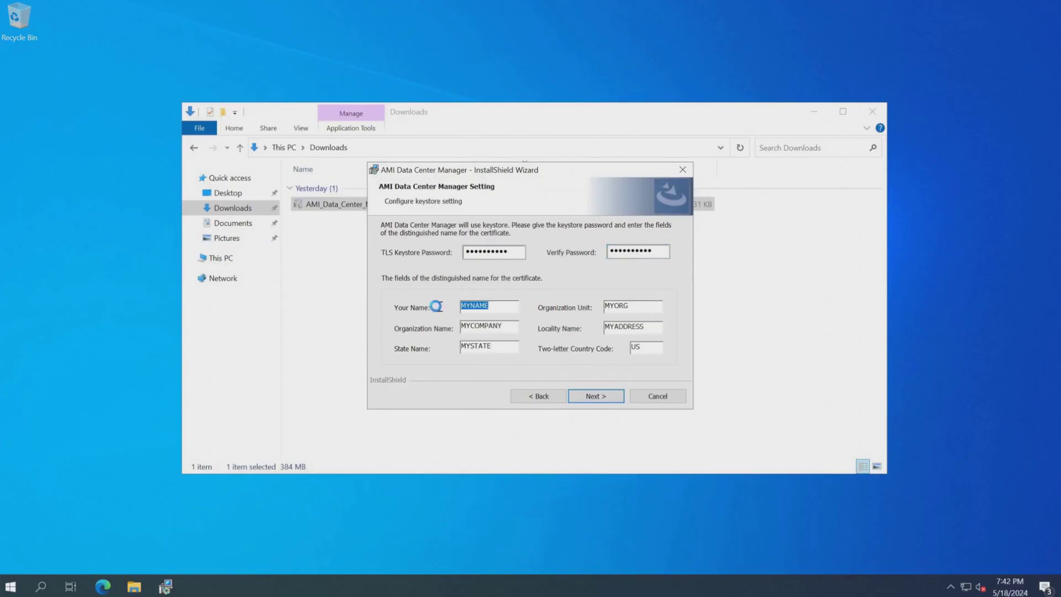
Fill in the certificate fields: your name, organization unit PO, organization AMI, locality Hillsboro, state OR, and continue.
type("Rami")
double_click(619, 305)
type("PO")
double_click(501, 323)
type("AMI")
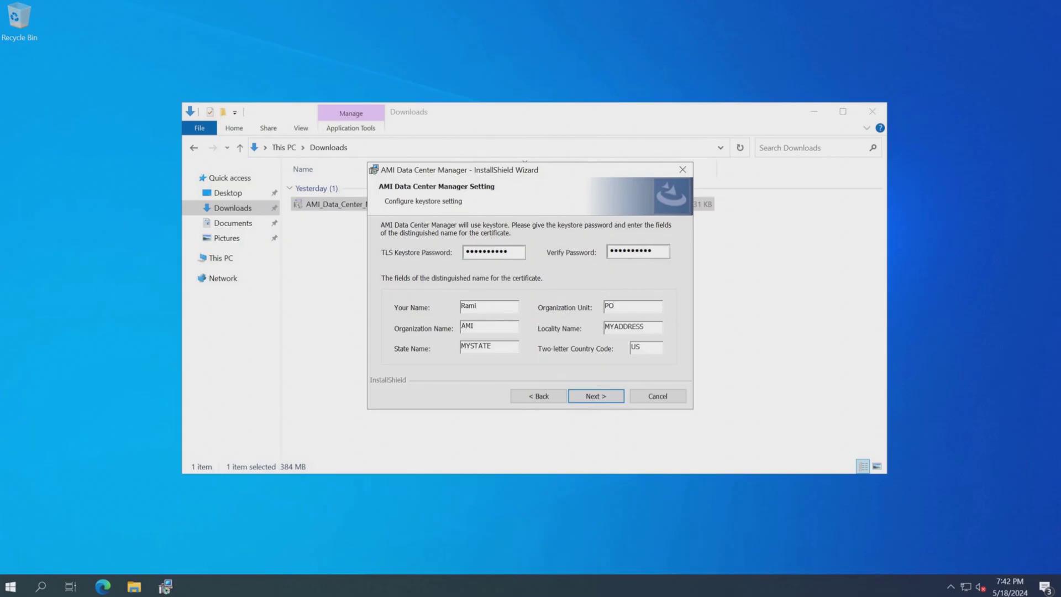
double_click(634, 328)
type("Hillsboro")
double_click(493, 347)
type("OR")
left_click(617, 396)
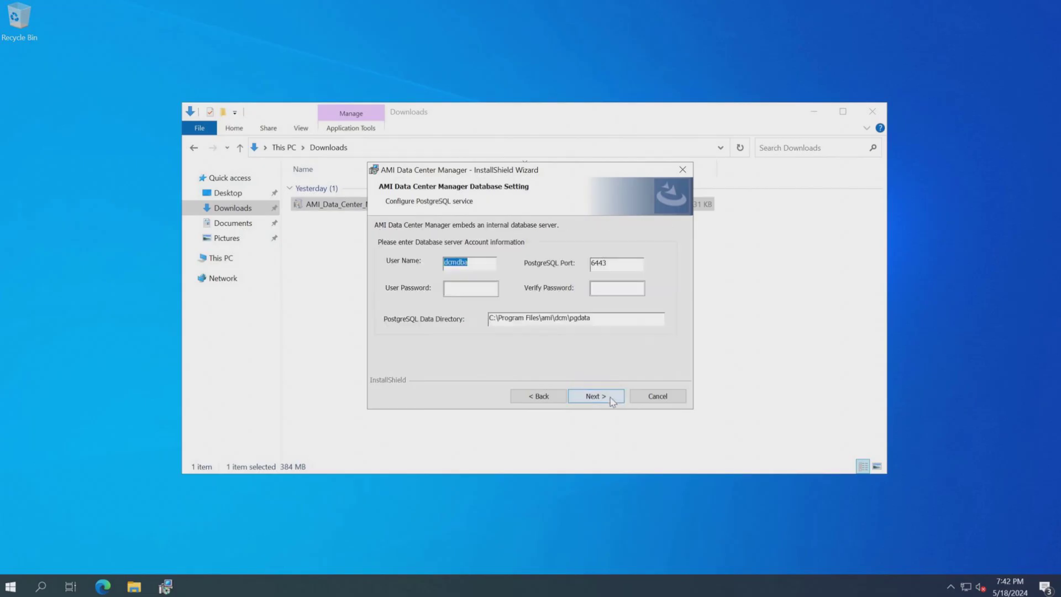
Enter and verify the PostgreSQL database user password for dcmdba and continue.
left_click(487, 286)
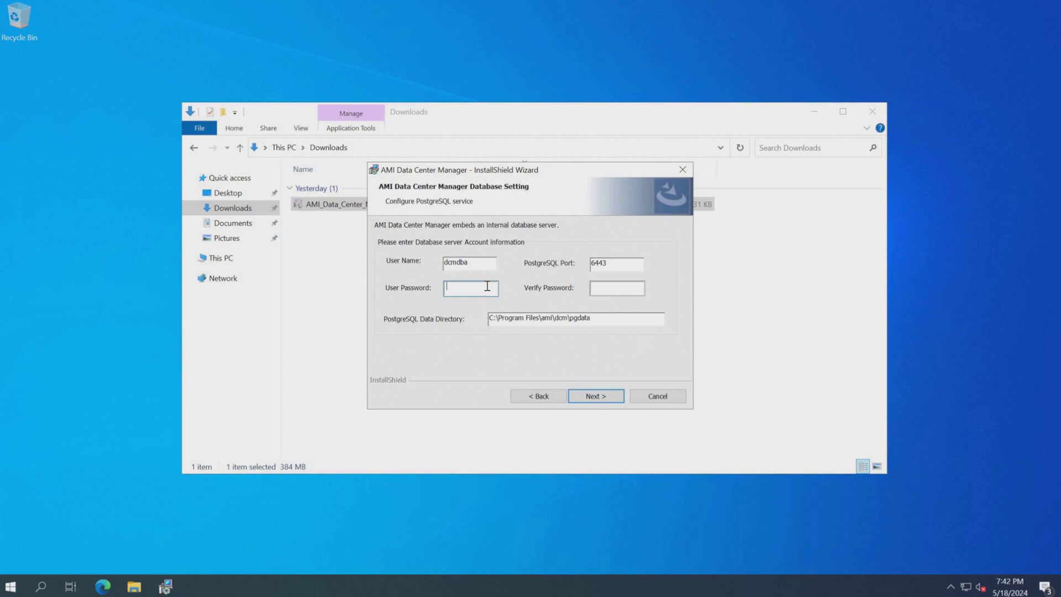
type("Password1!")
key("Tab")
type("Password1!")
left_click(587, 398)
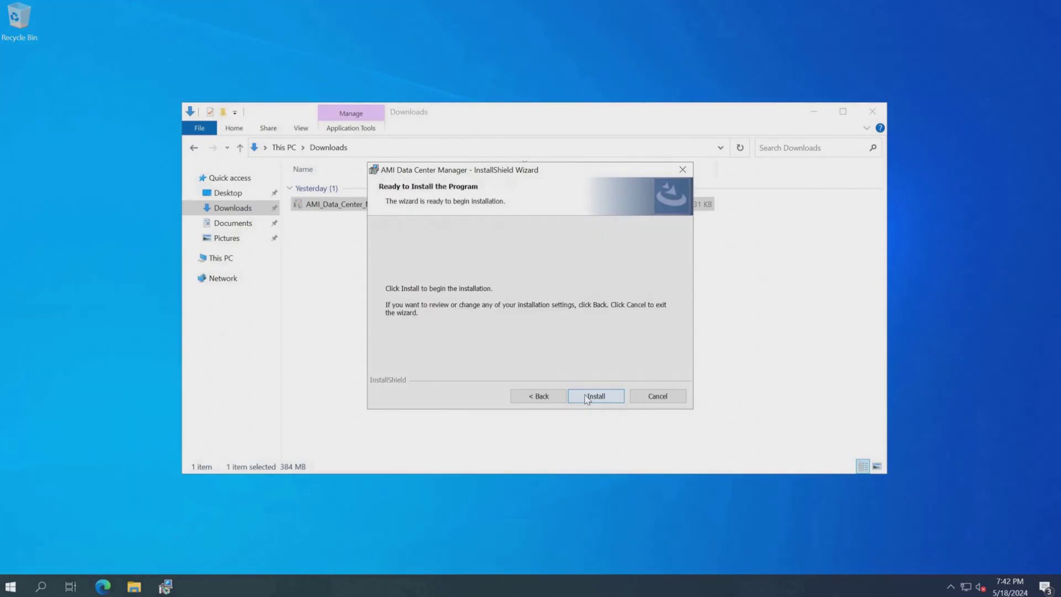
Install the program and finish the InstallShield wizard.
left_click(587, 397)
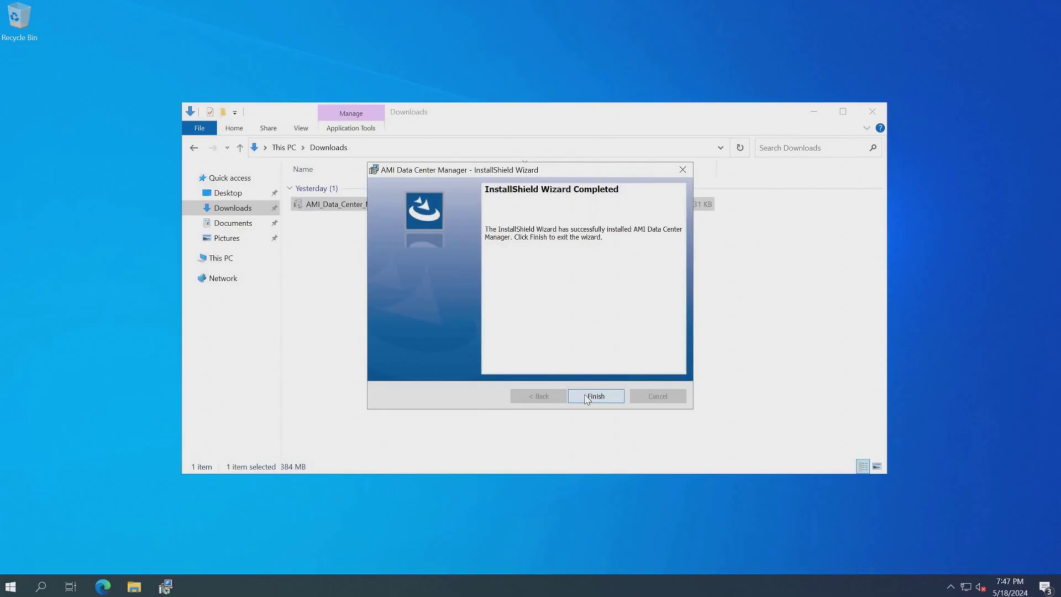
left_click(587, 397)
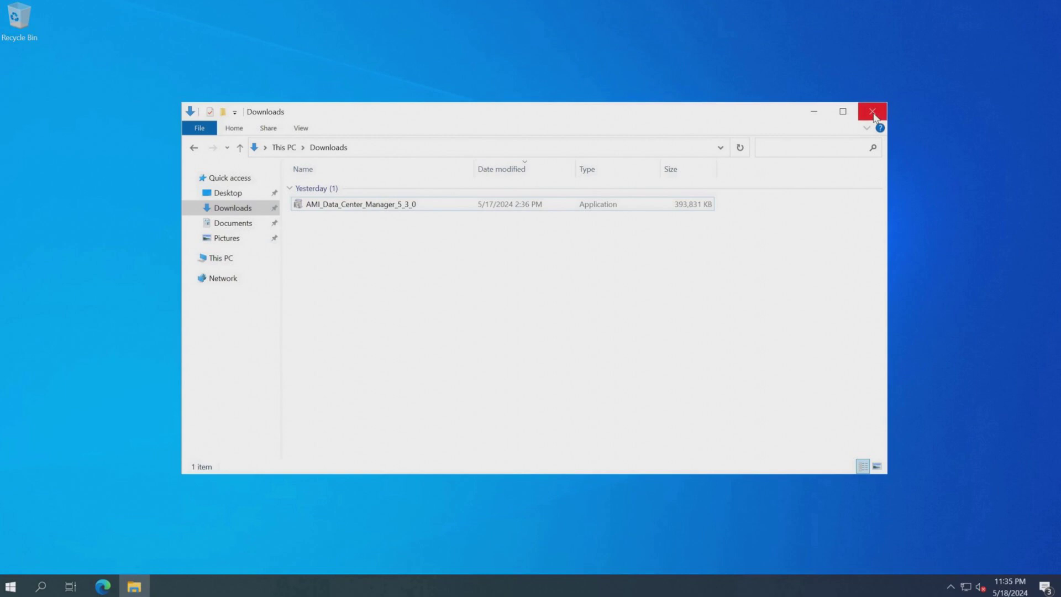
Close the Downloads window and launch Data Center Manager Console from the Start menu.
left_click(872, 111)
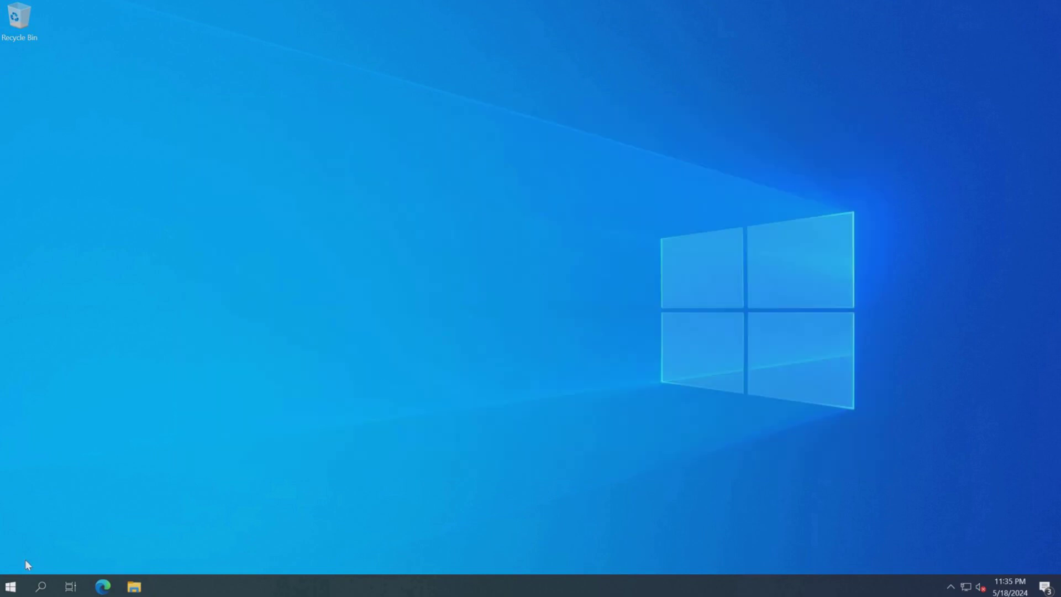
left_click(9, 587)
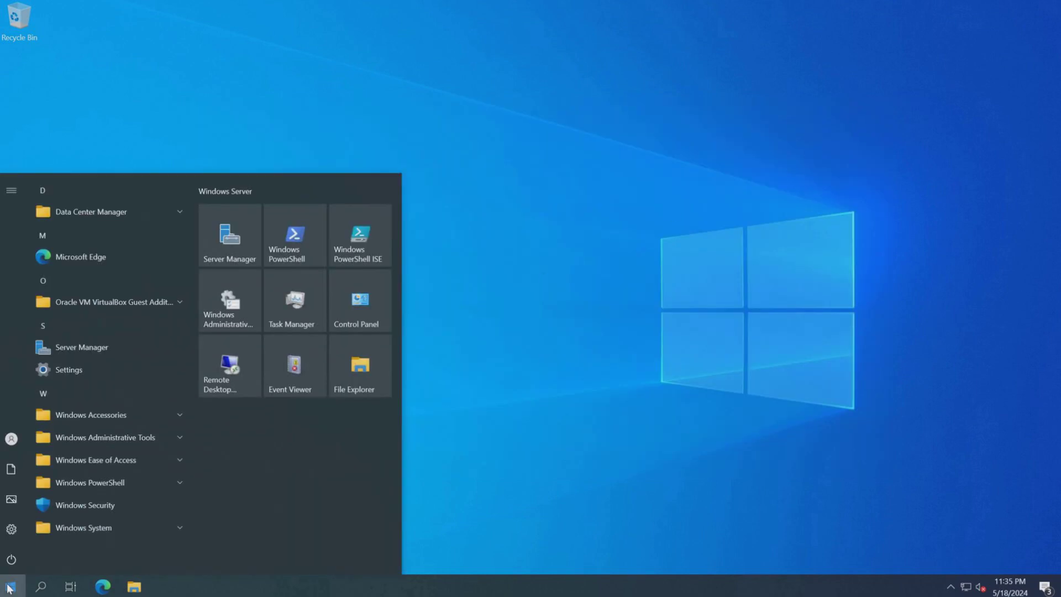
left_click(183, 211)
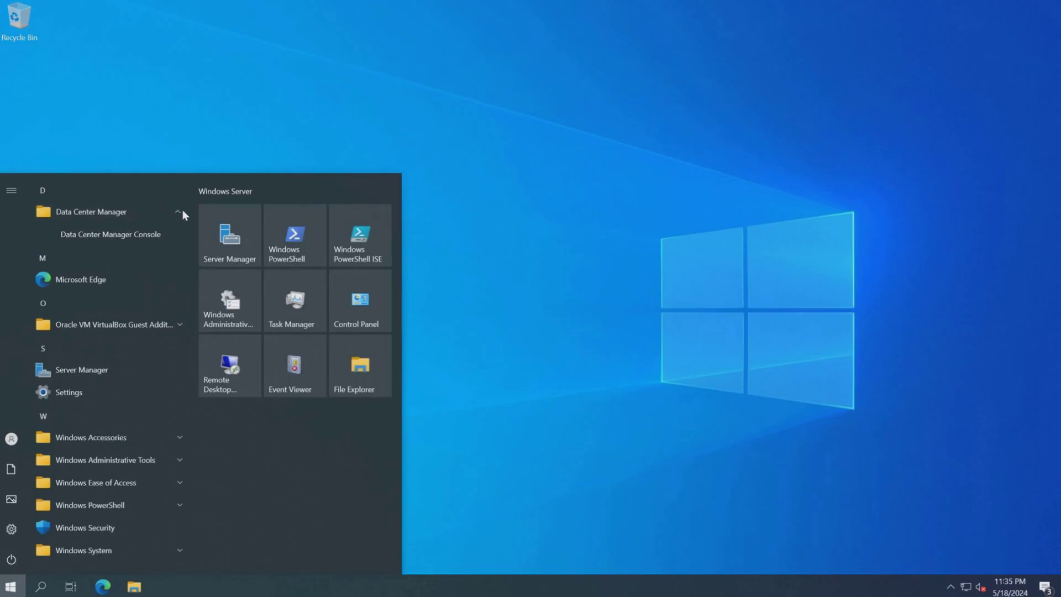
left_click(143, 235)
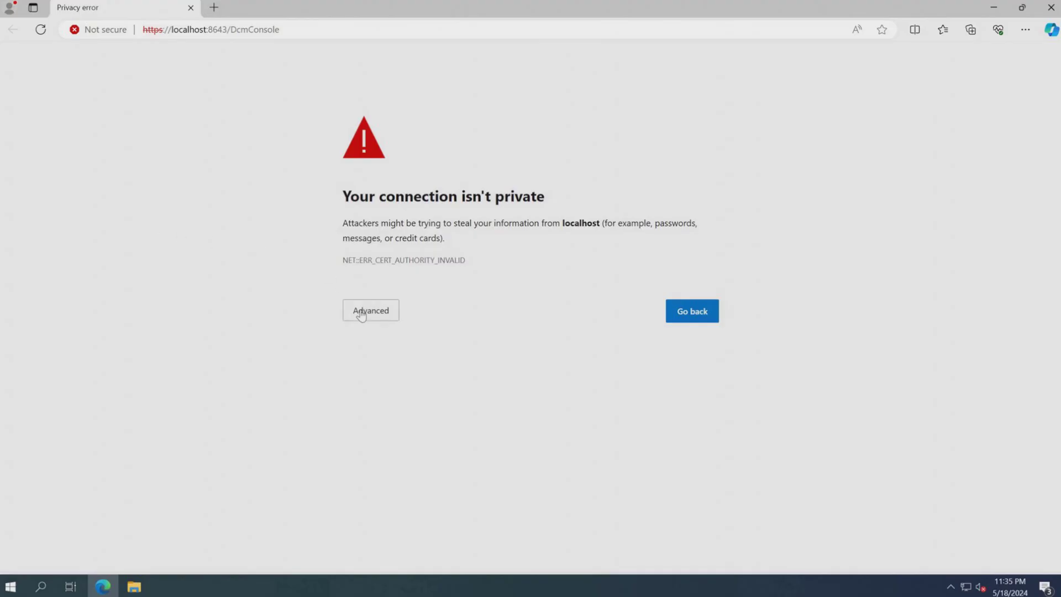
Bypass the browser's certificate warning and proceed to the localhost console.
left_click(361, 313)
left_click(389, 415)
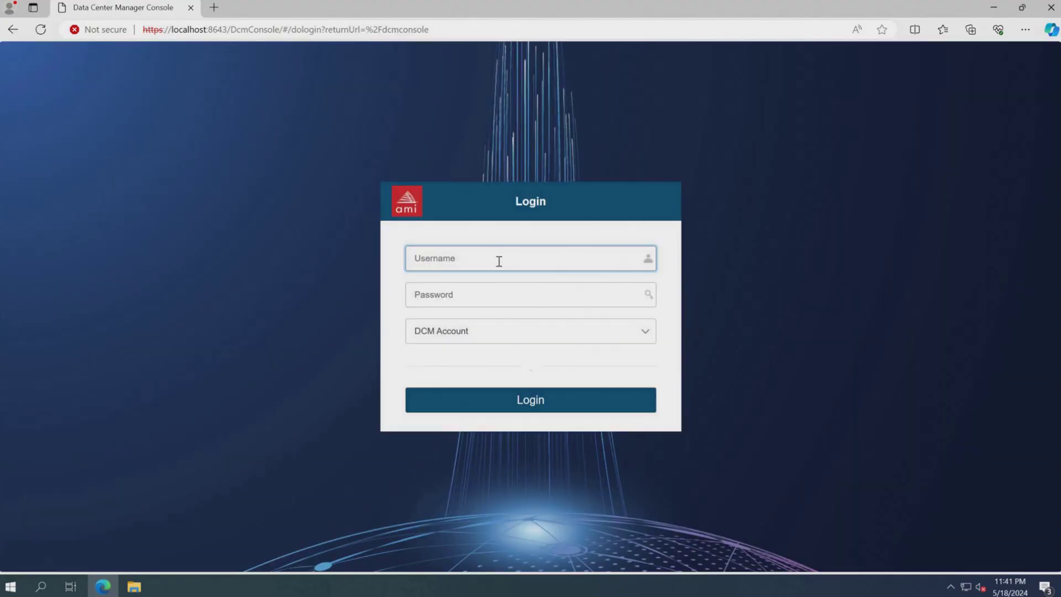
Log in to the console as dcmadmin with the account password.
type("dcmadmin")
key("Tab")
type("••••••••••")
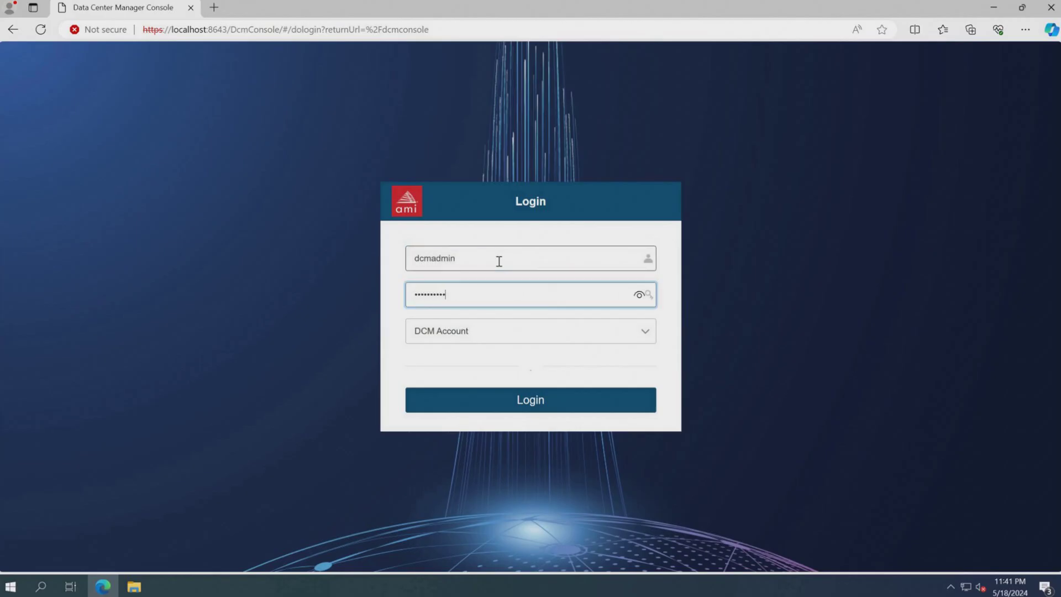
left_click(519, 398)
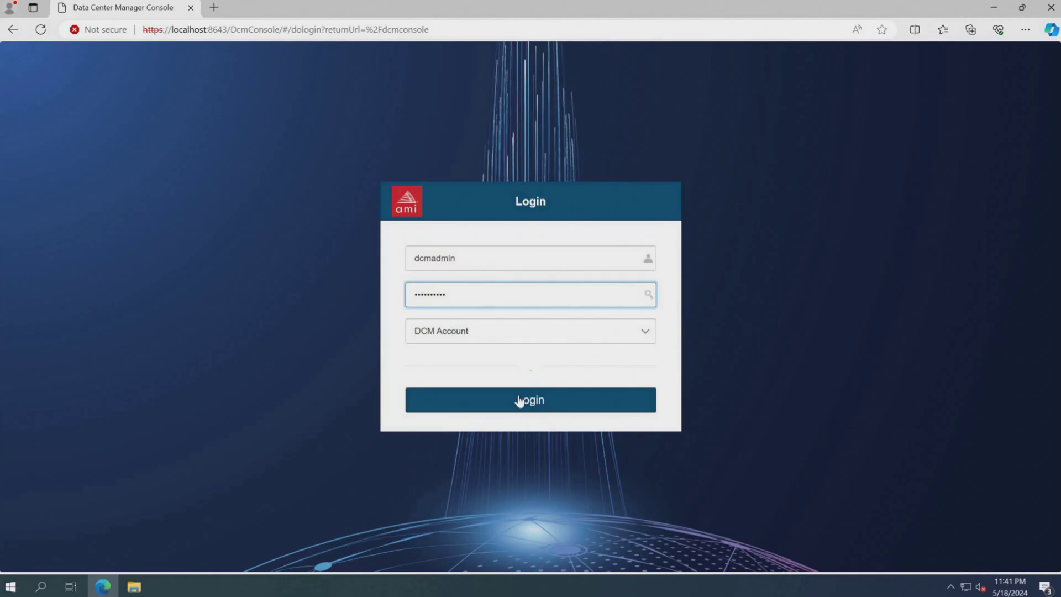